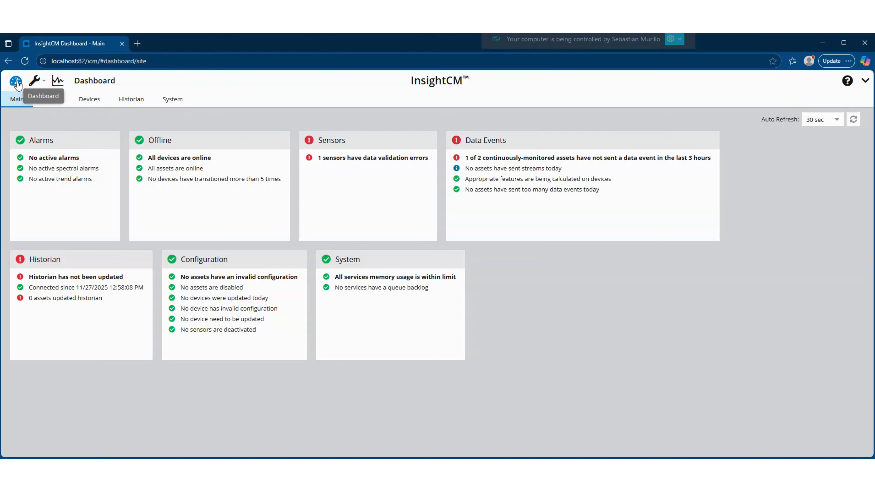
- Start adding a new offline device in the device configuration and set its device type to CMS-9058
click(45, 81)
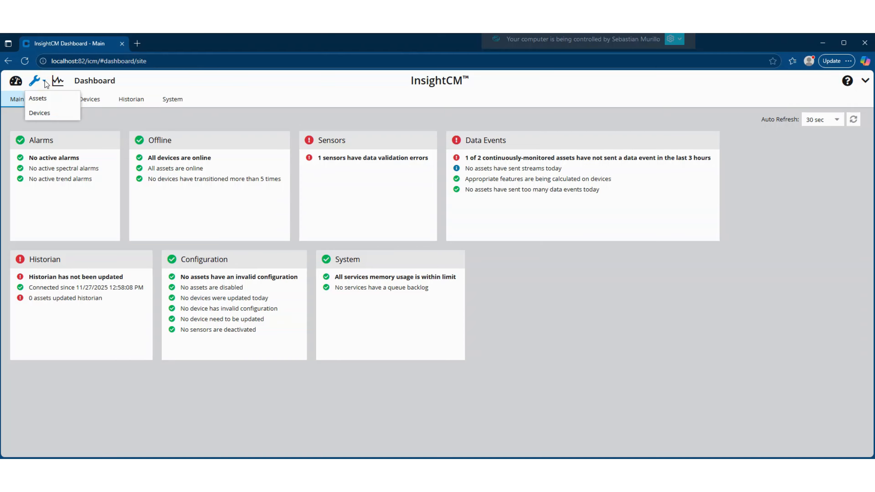
click(46, 114)
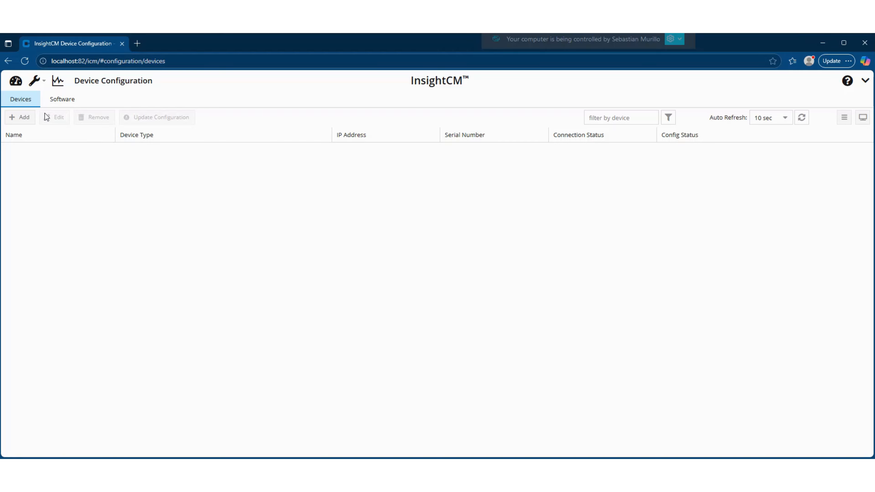
click(23, 119)
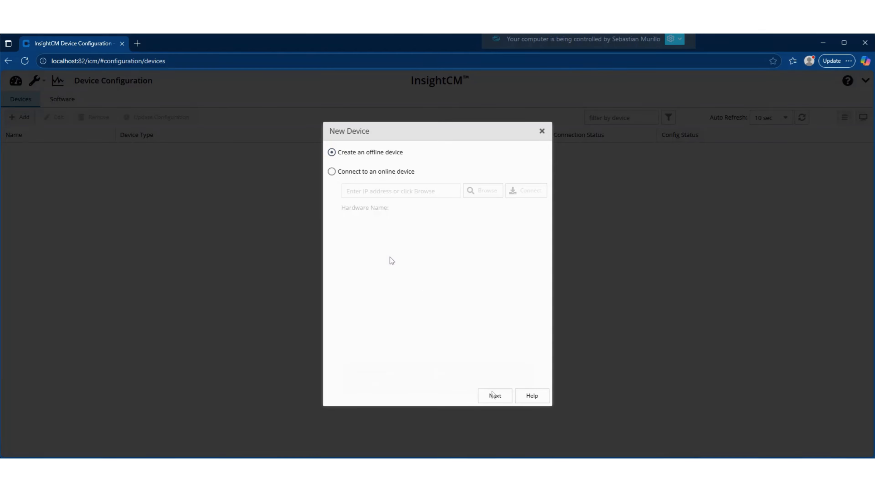
click(494, 395)
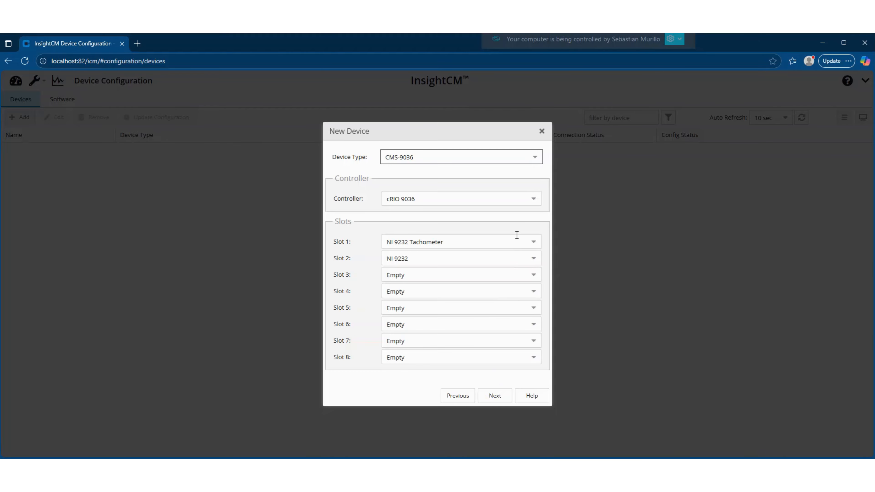
click(536, 159)
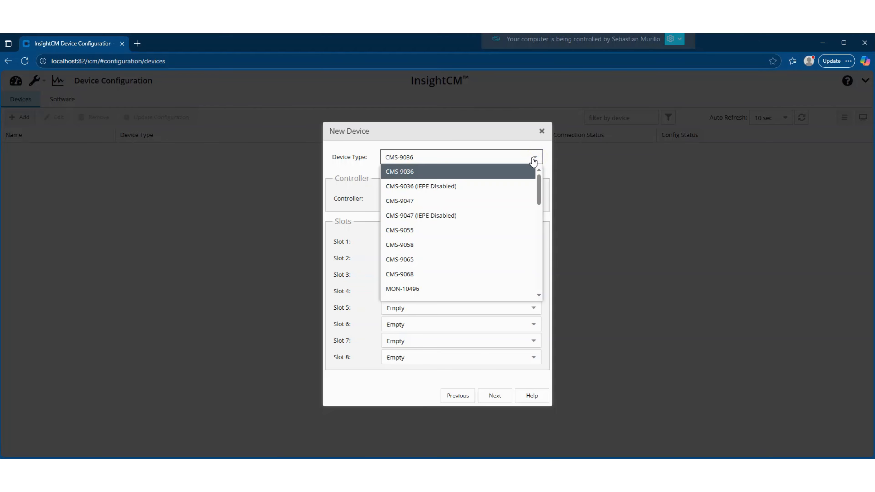
click(428, 245)
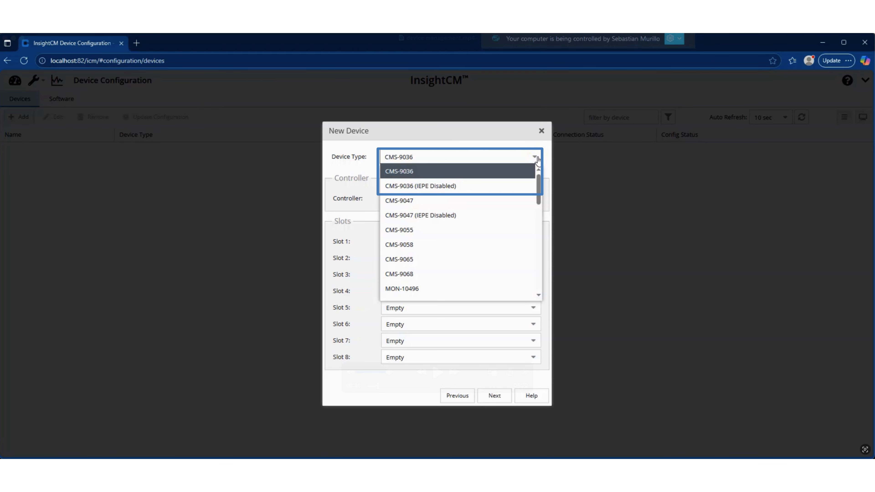
click(430, 246)
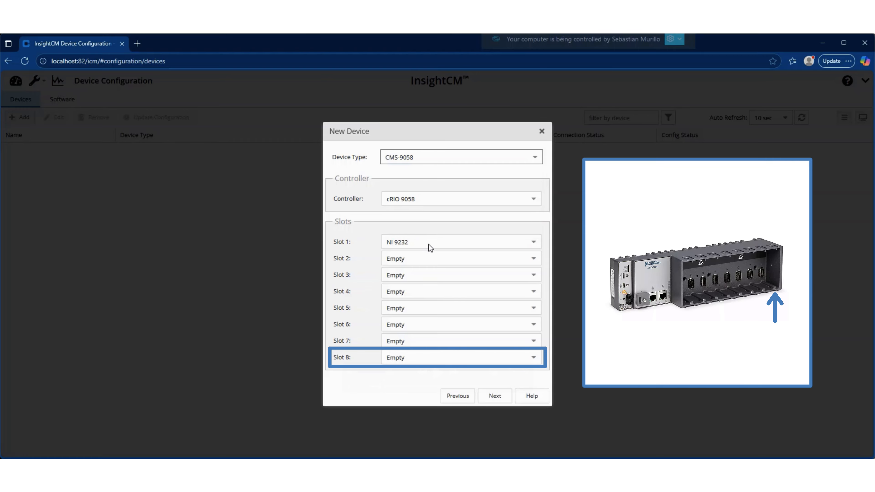
click(495, 396)
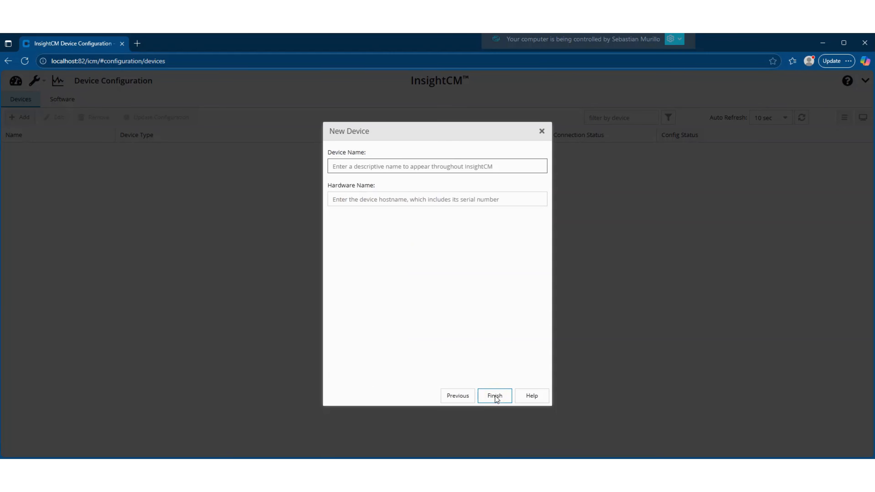
- Name the new device "CMS-9058 test" and finish creating it without exporting the connection information file
click(436, 177)
text(CM)
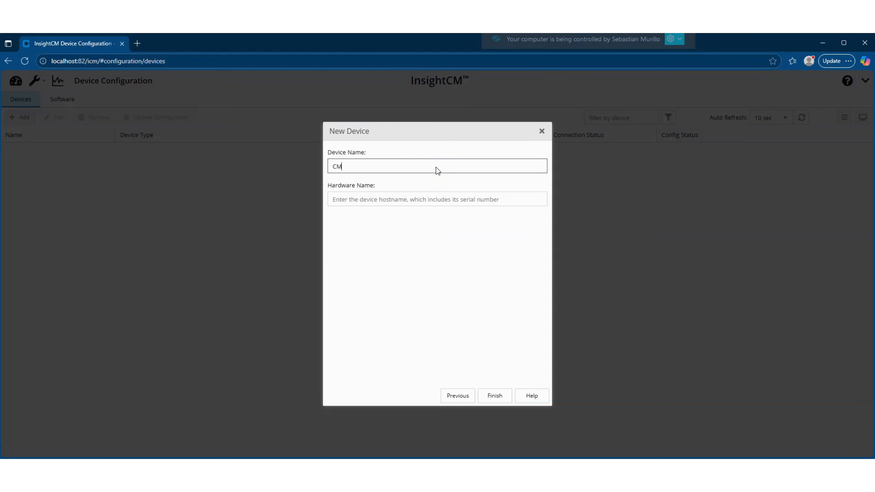
text(S-9058 test)
click(489, 397)
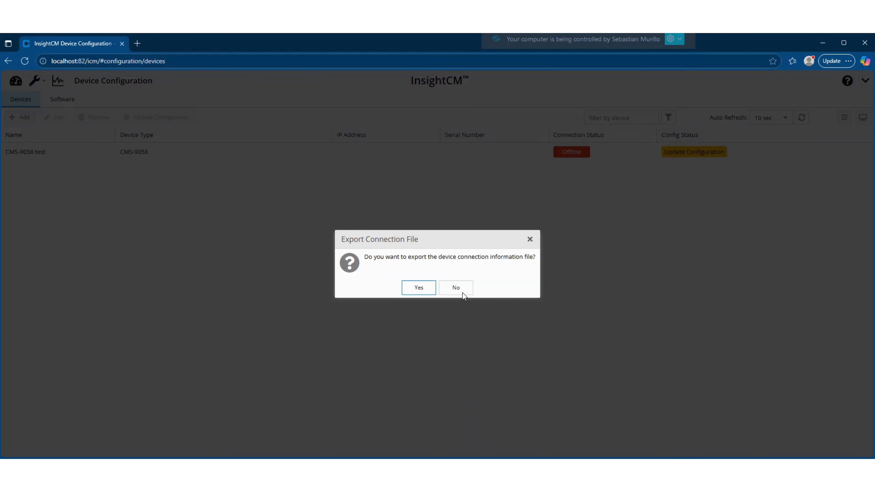
click(456, 289)
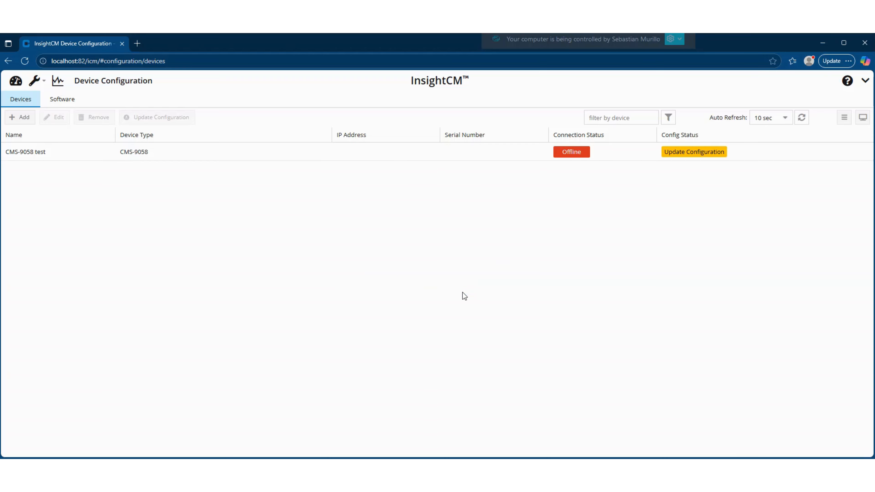
- Open the CMS-9058 test device's hardware settings for editing and set its IP address to 10.200.110.94
click(309, 157)
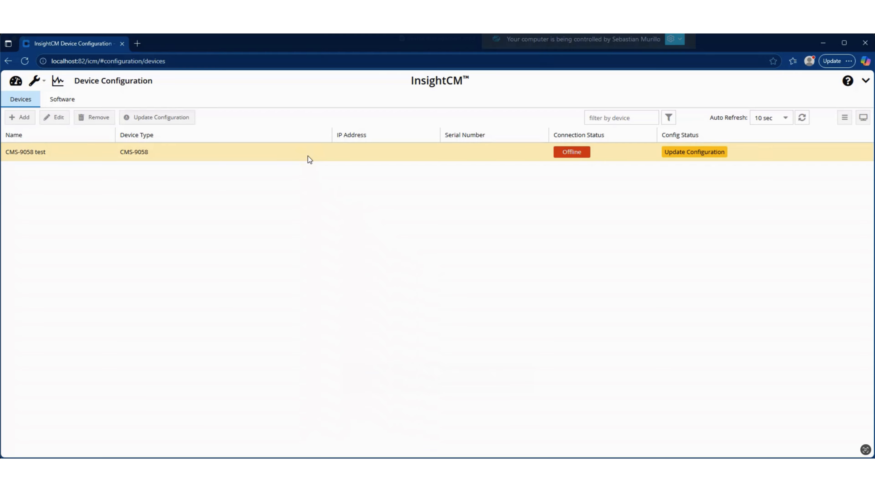
double_click(309, 157)
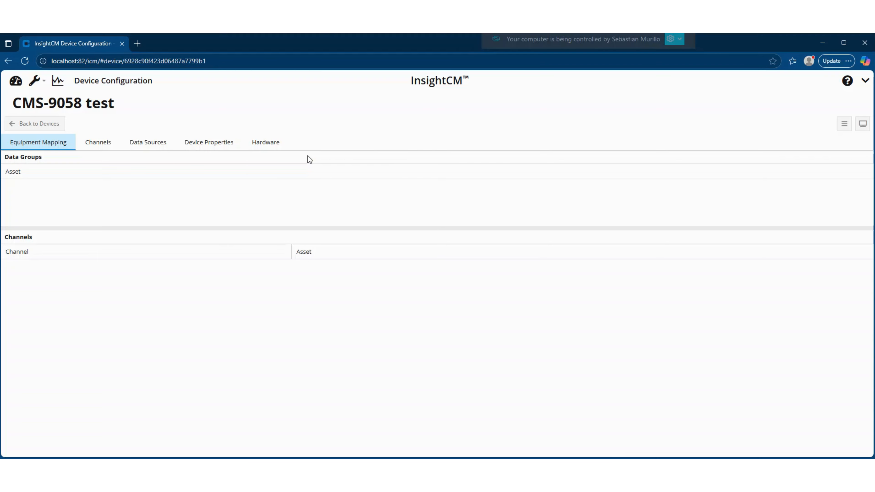
click(264, 144)
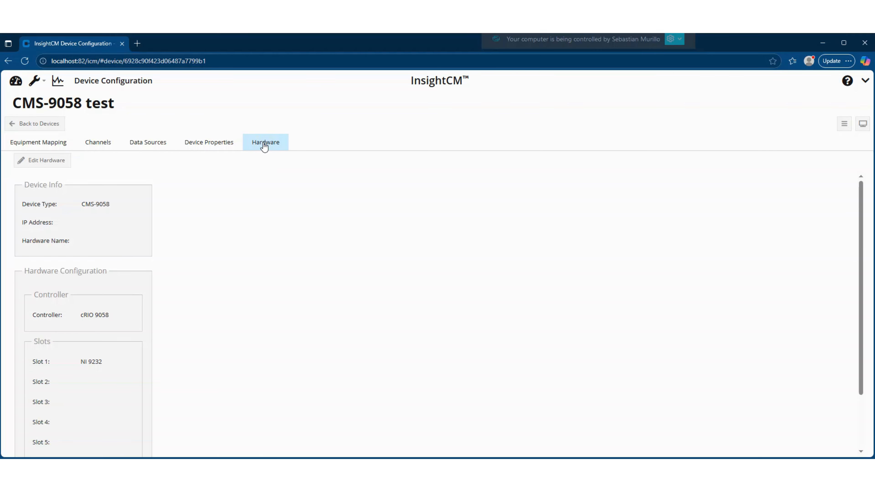
click(59, 165)
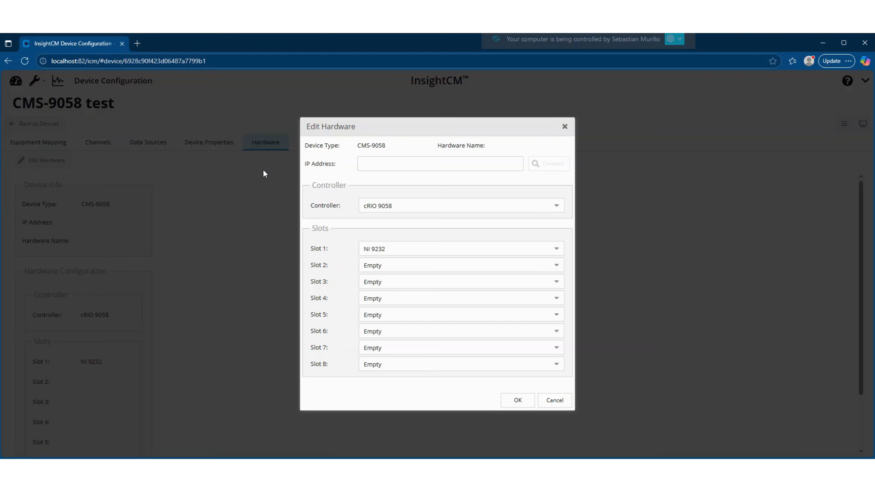
click(365, 164)
text(192)
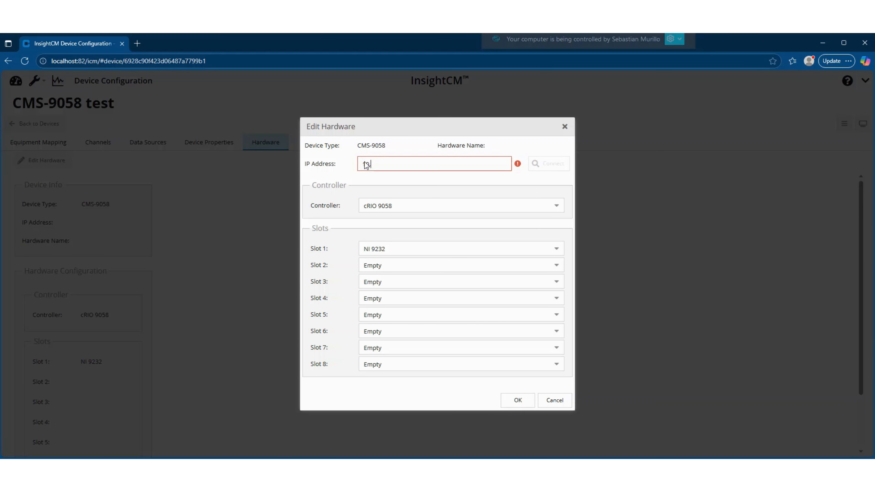
text(00.110.94)
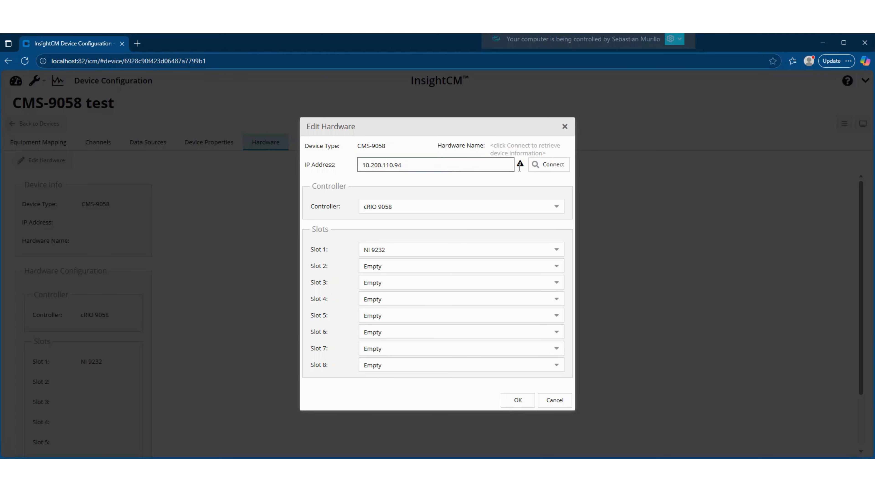
- Connect to the device to retrieve its hardware, save the hardware configuration, and decline sending the connection information to the device web server
click(537, 166)
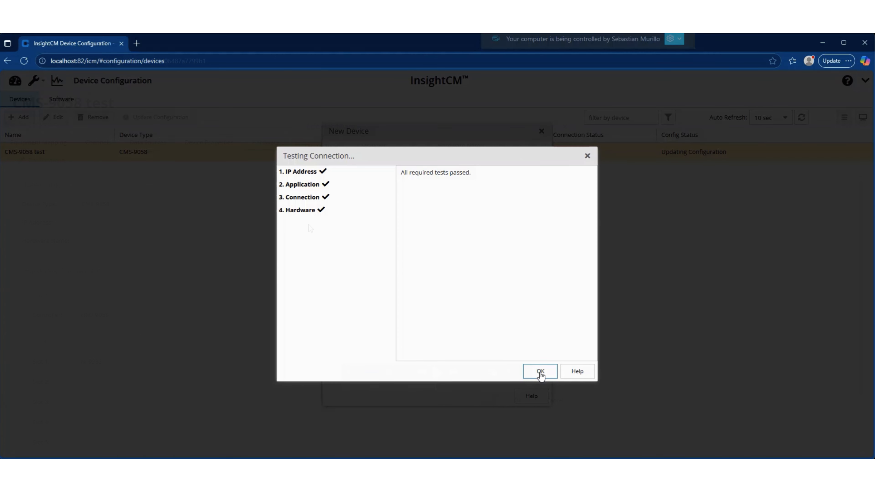
click(535, 370)
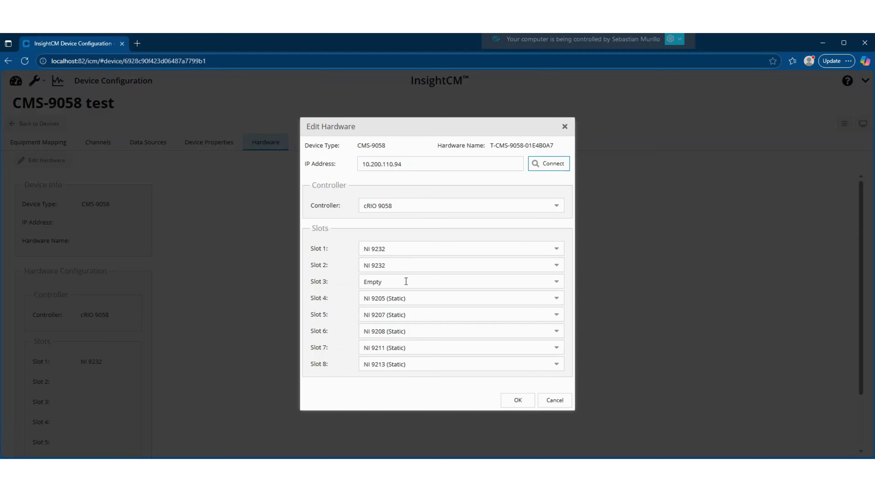
click(517, 401)
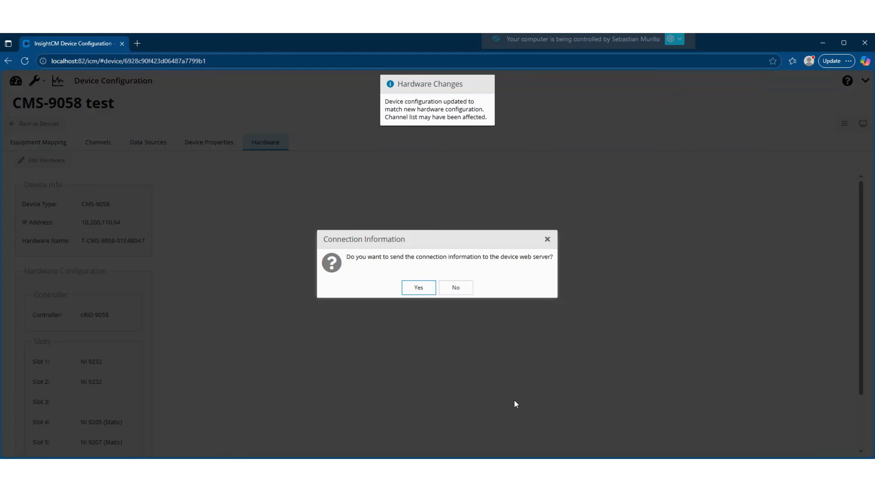
click(458, 289)
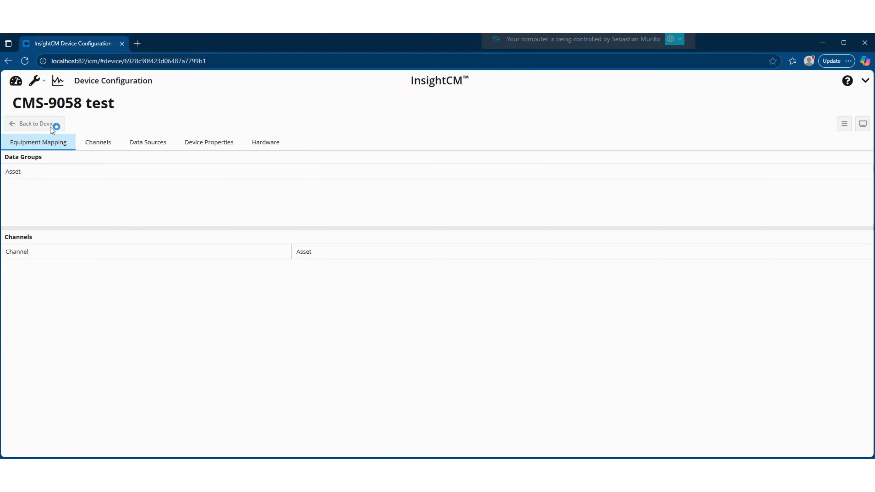
- Return to the device list and reset the connection of the CMS-9058 test device
click(42, 125)
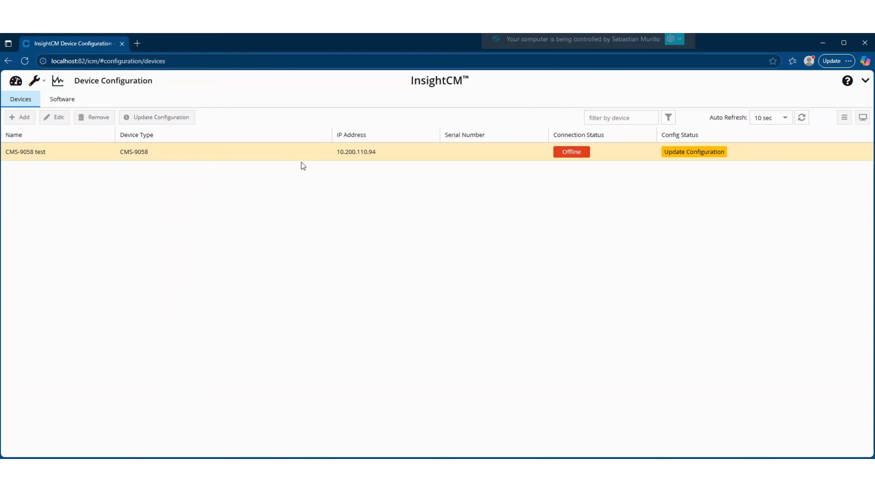
click(843, 117)
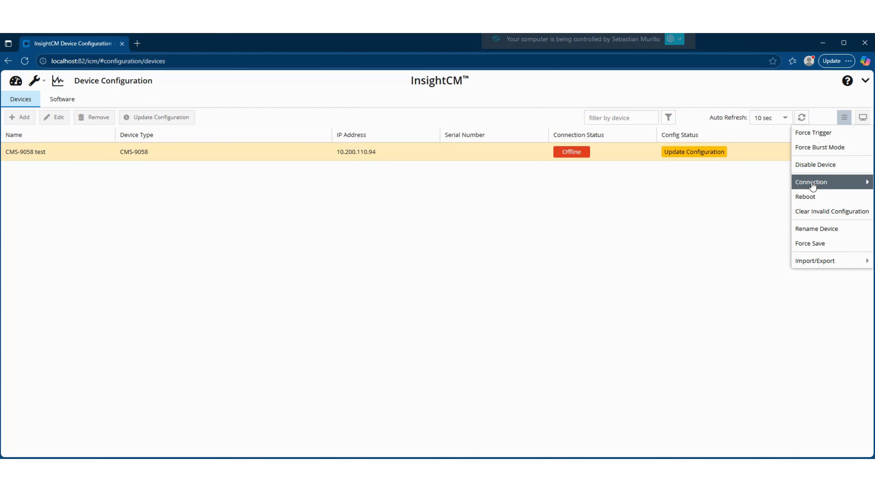
mouse_move(810, 186)
click(775, 201)
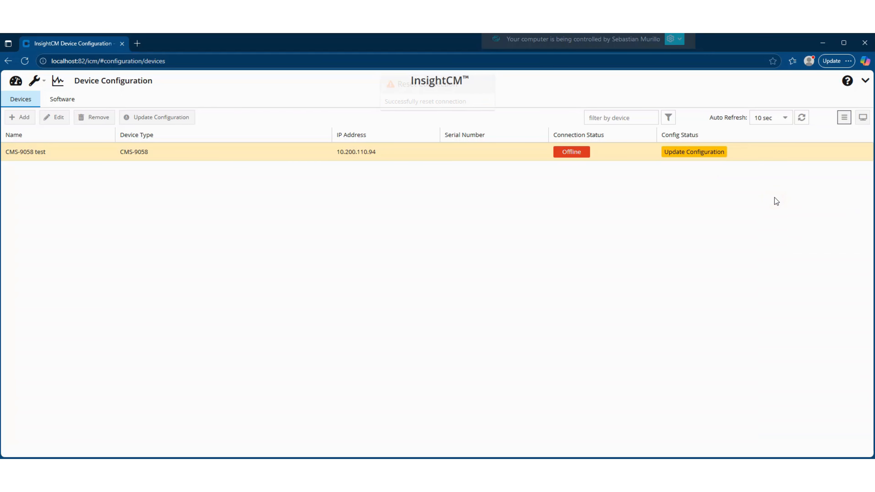
- Start adding an online device and connect to the cRIO-9055 at 10.200.110.75 found among the subnet devices
click(23, 117)
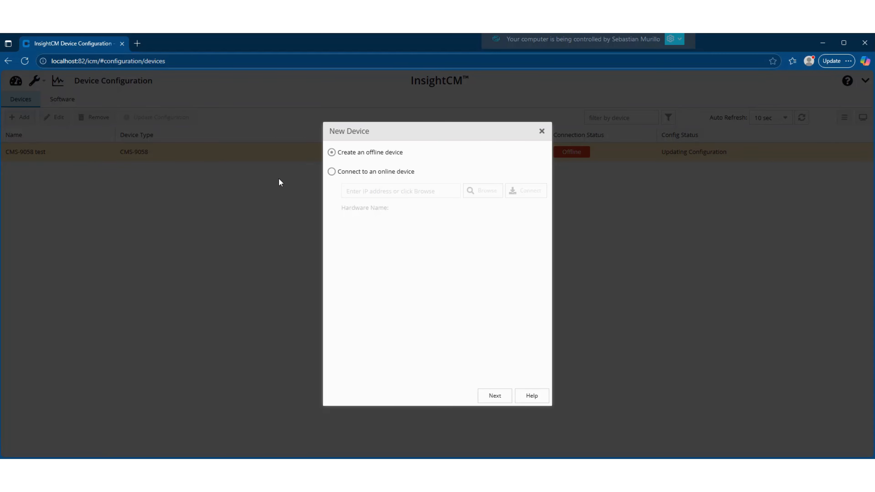
click(332, 172)
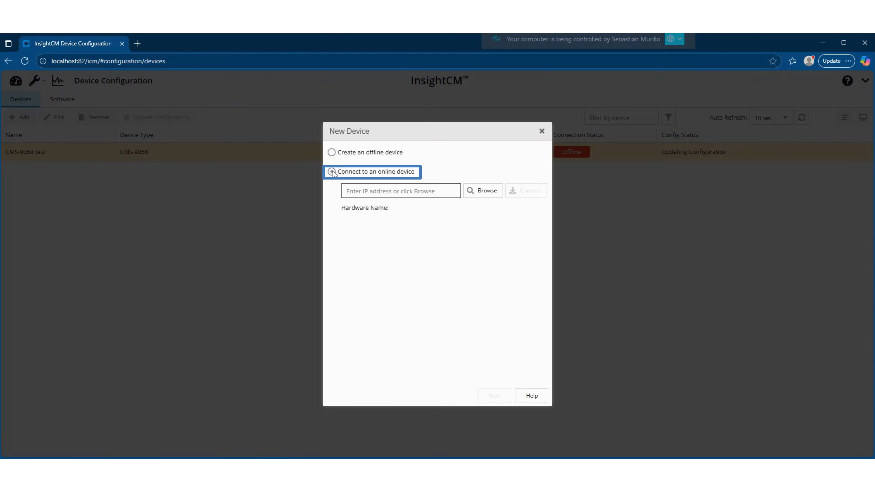
click(485, 194)
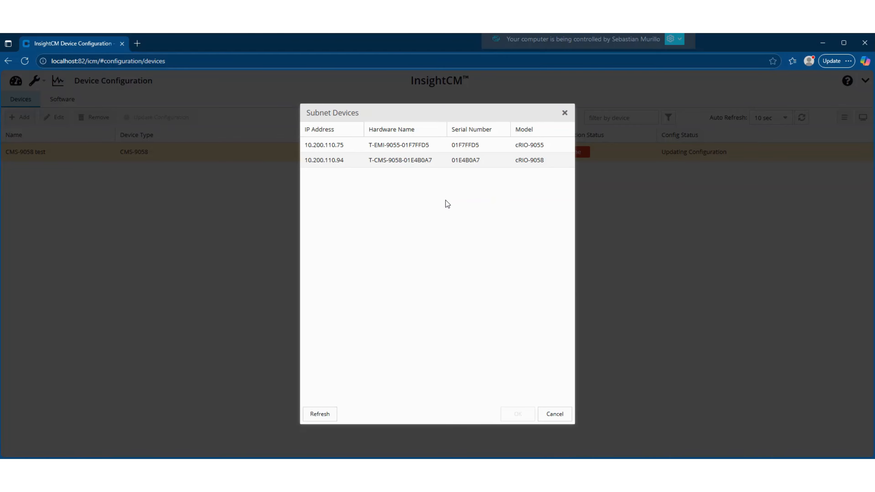
click(331, 145)
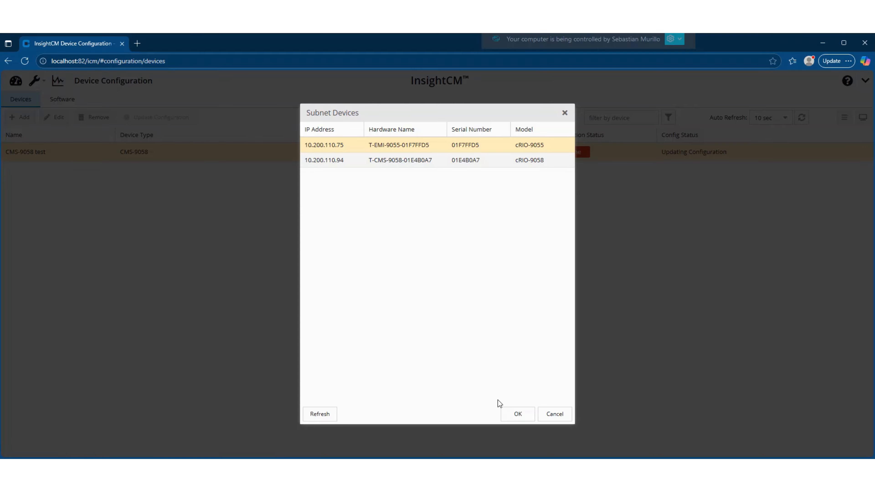
click(518, 415)
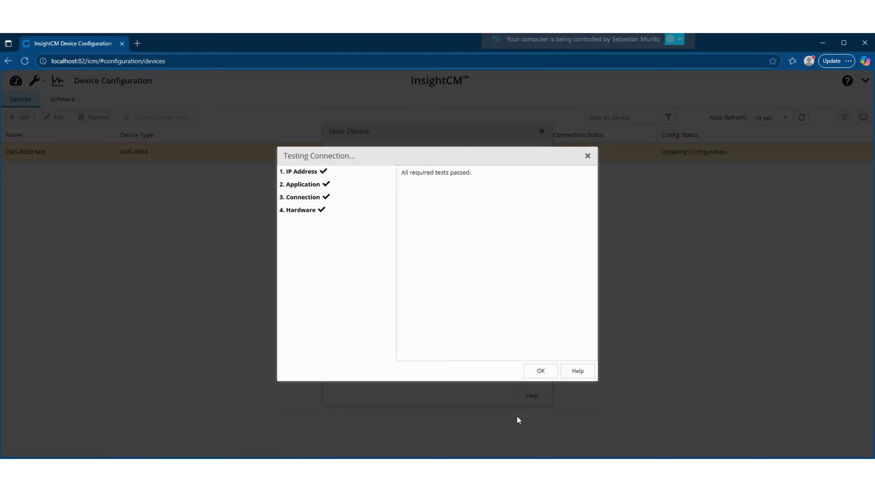
click(541, 372)
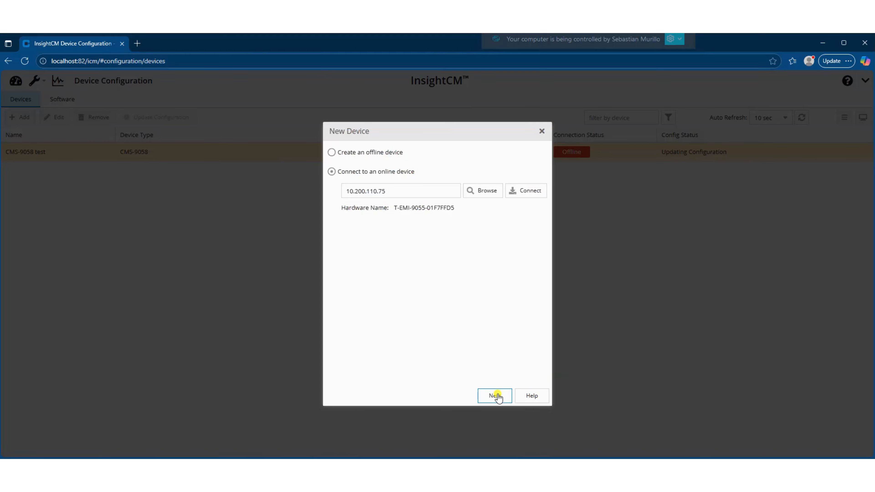
- Accept the detected EMI-9055 hardware configuration, name the device "EMI test Device", and finish creating it
click(498, 394)
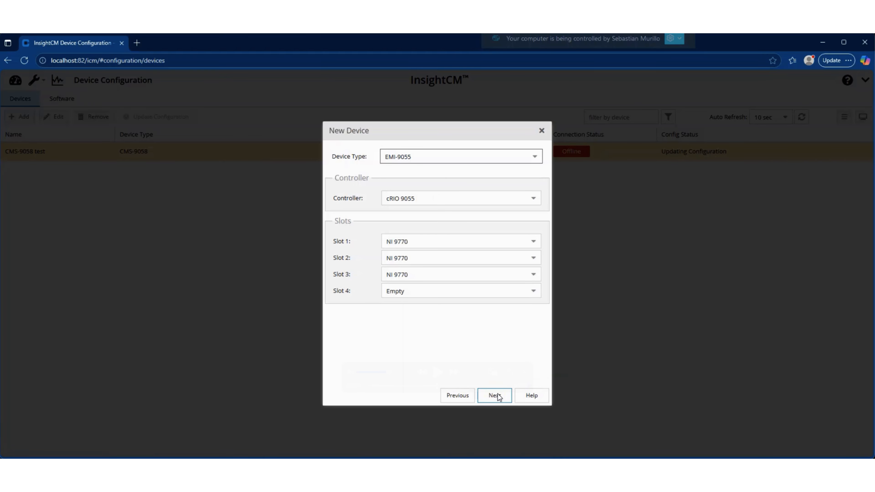
click(495, 396)
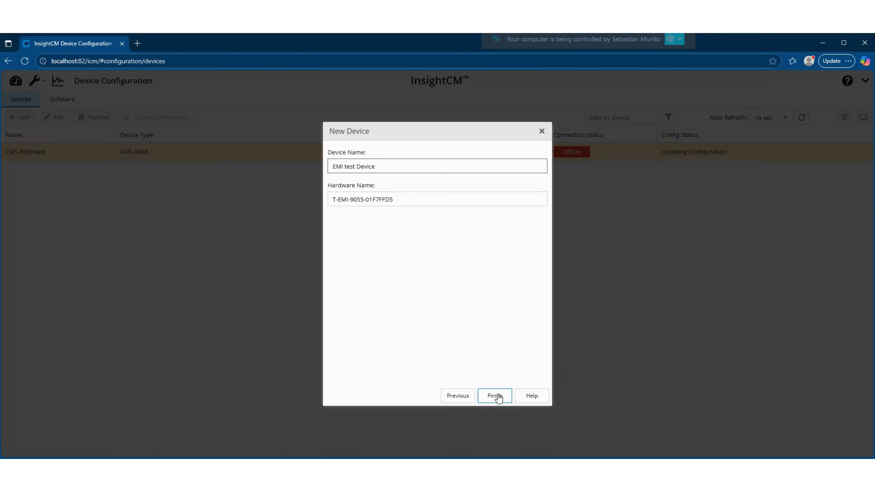
click(495, 395)
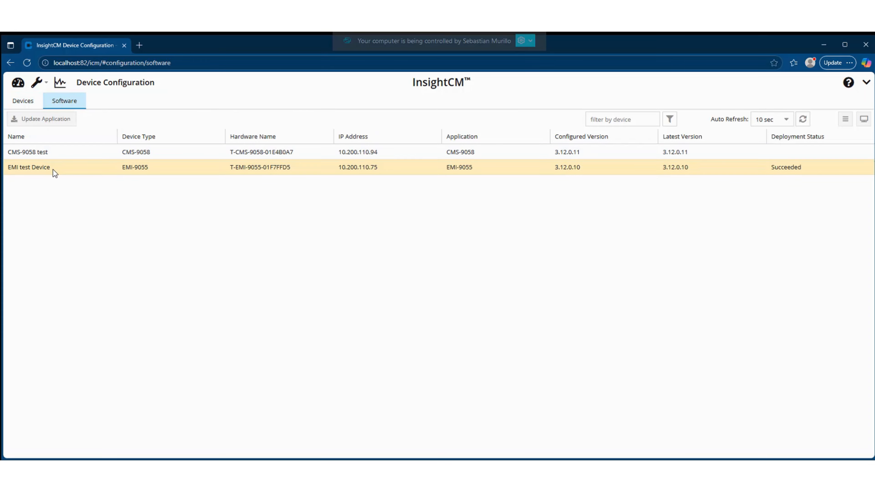
- Update the EMI test Device's EMI-9055 application using version 3.12.0.10
click(52, 121)
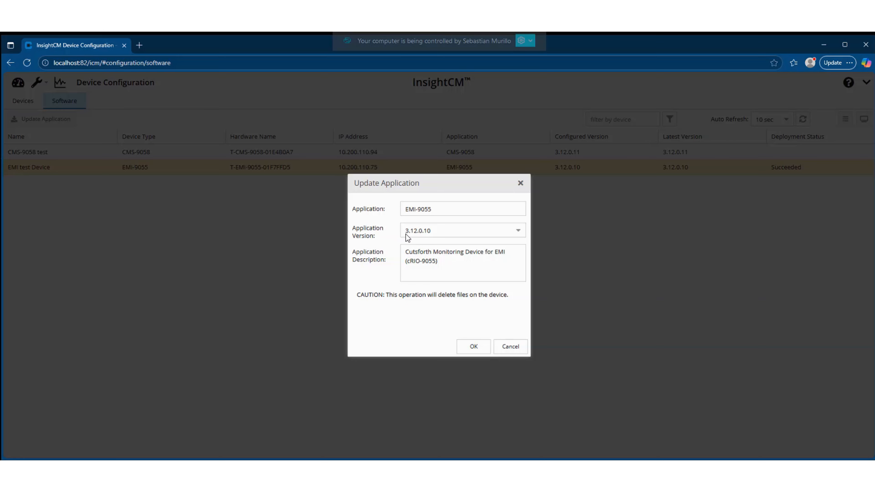
click(474, 346)
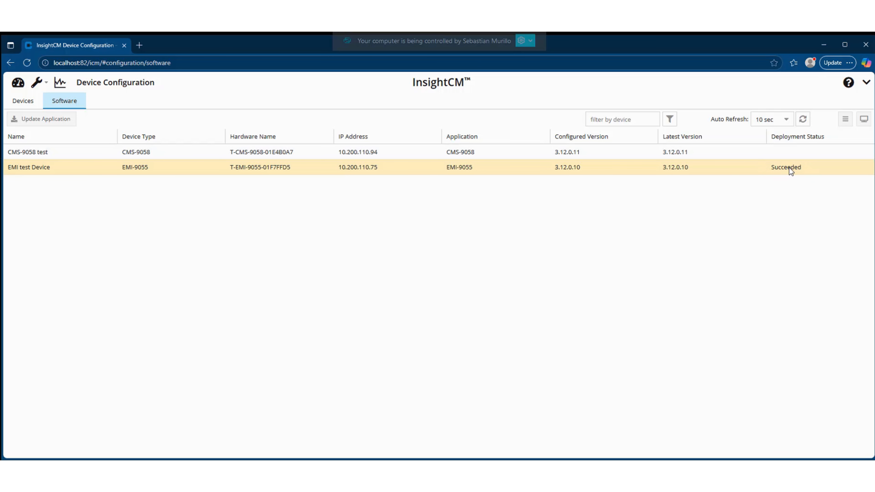
- Return to the device list and reset the connection of the EMI test Device
click(23, 101)
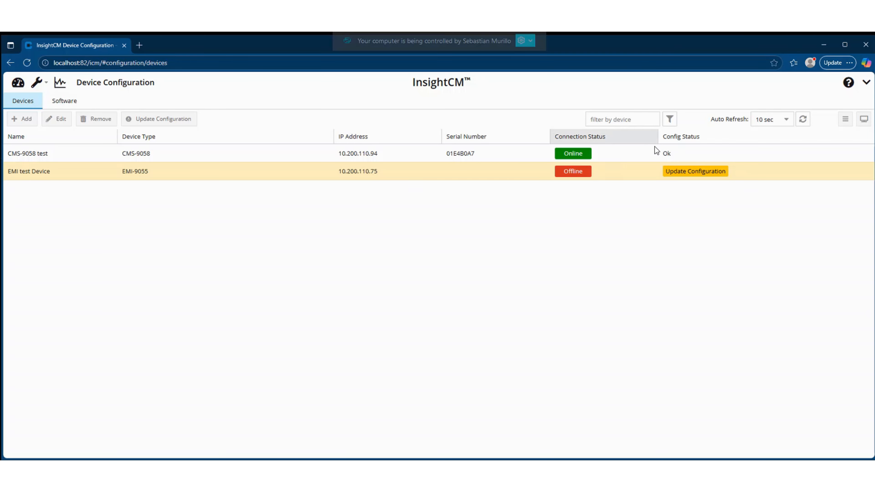
click(845, 121)
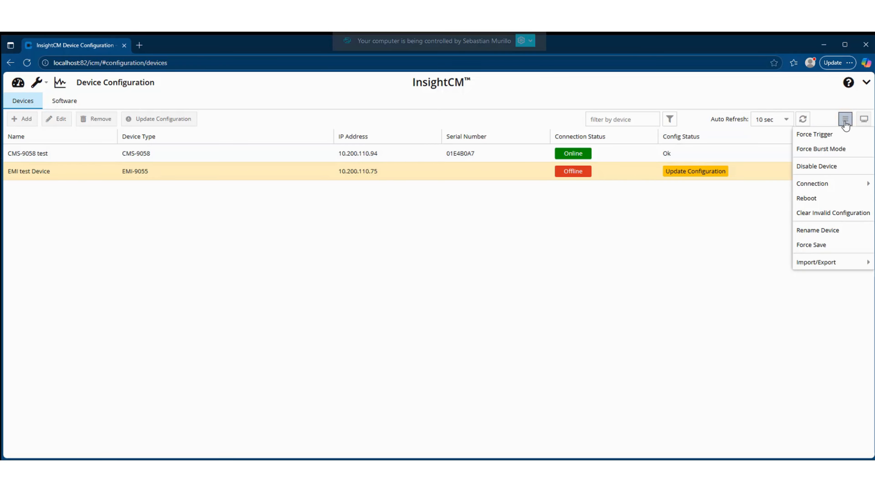
mouse_move(826, 189)
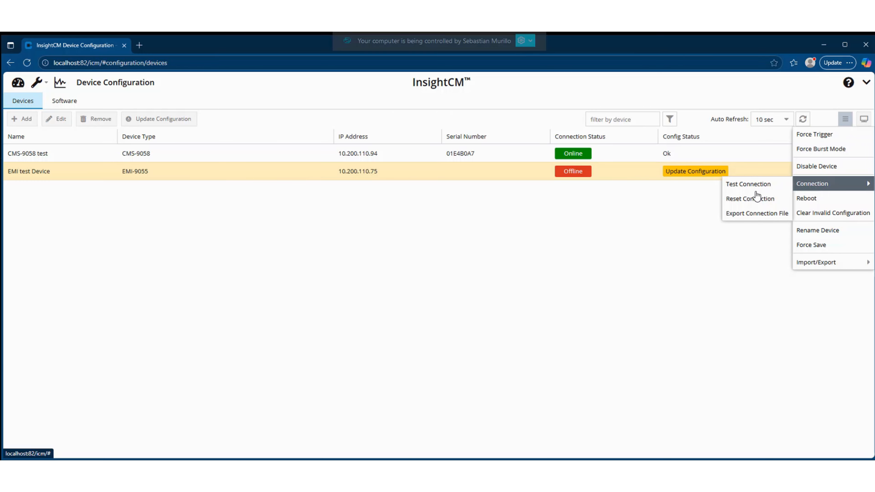
click(750, 199)
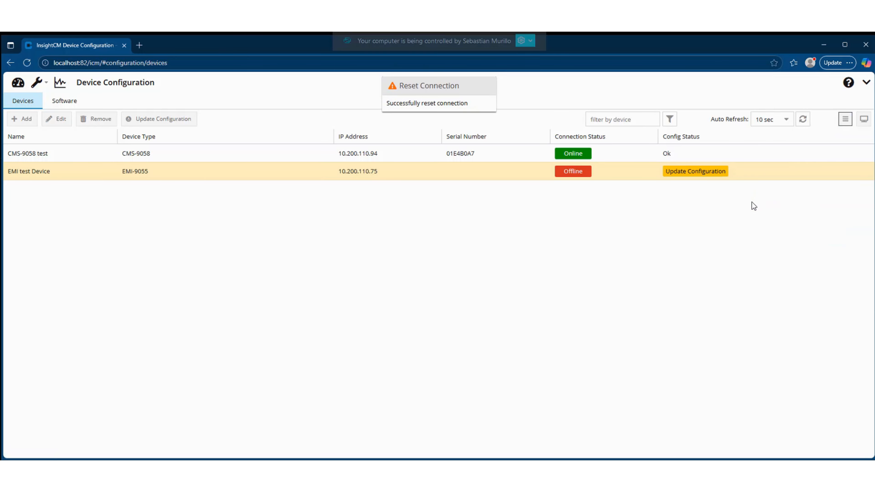